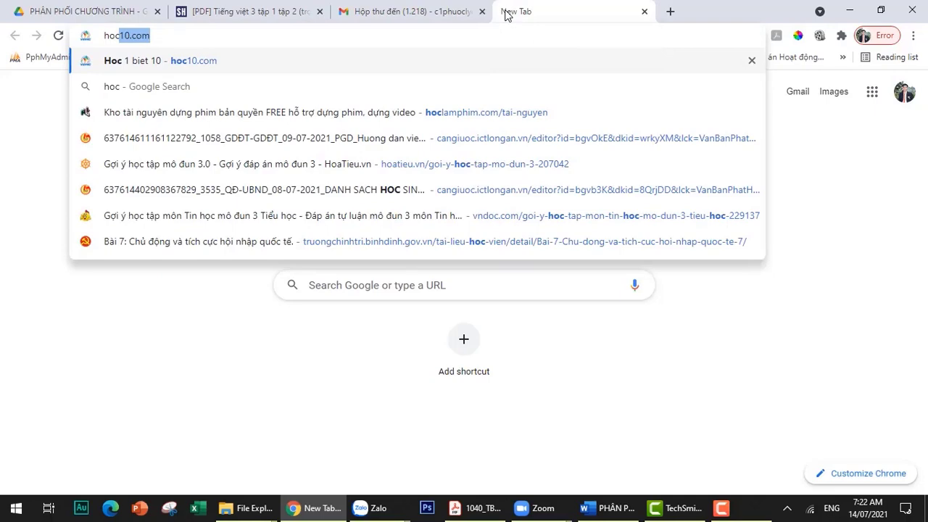
Step: Open hoc10.com and browse its Tủ sách bookshelf down to the Lớp 2 teacher's books
key(Right)
key(Return)
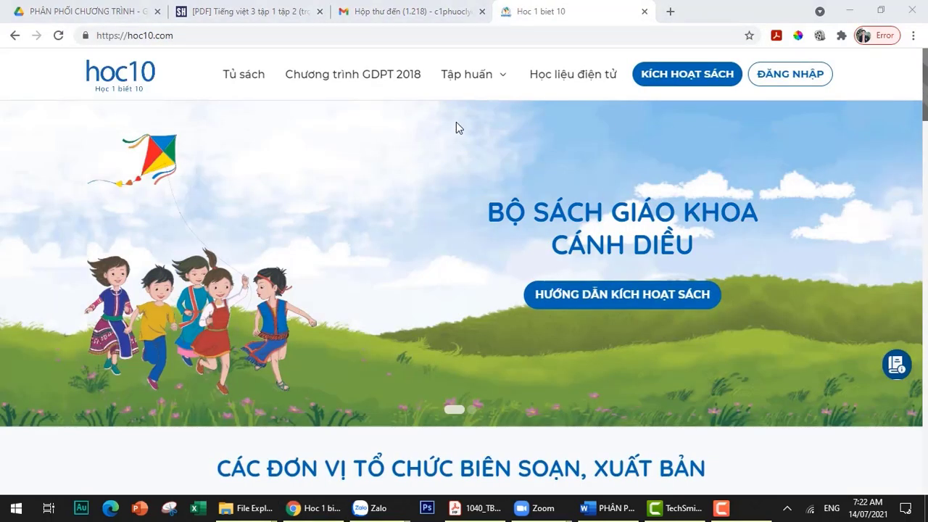
mouse_move(482, 84)
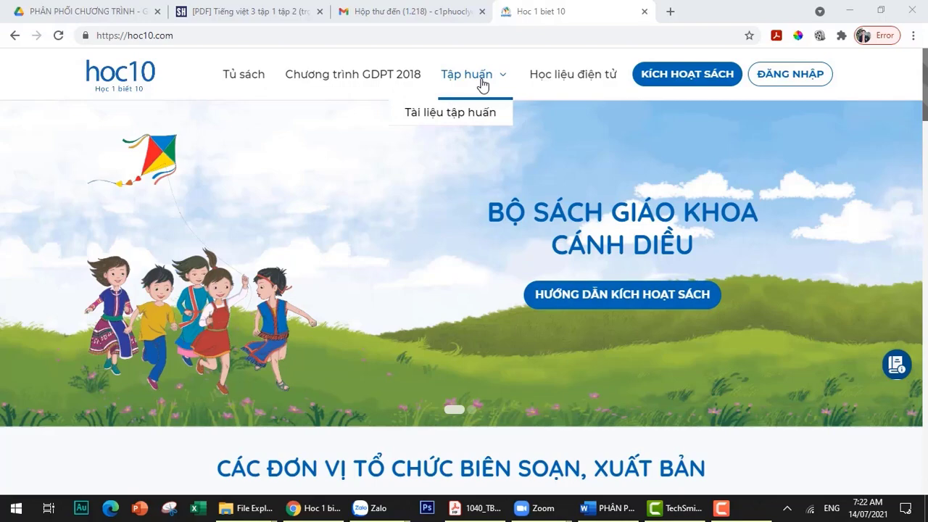
click(247, 81)
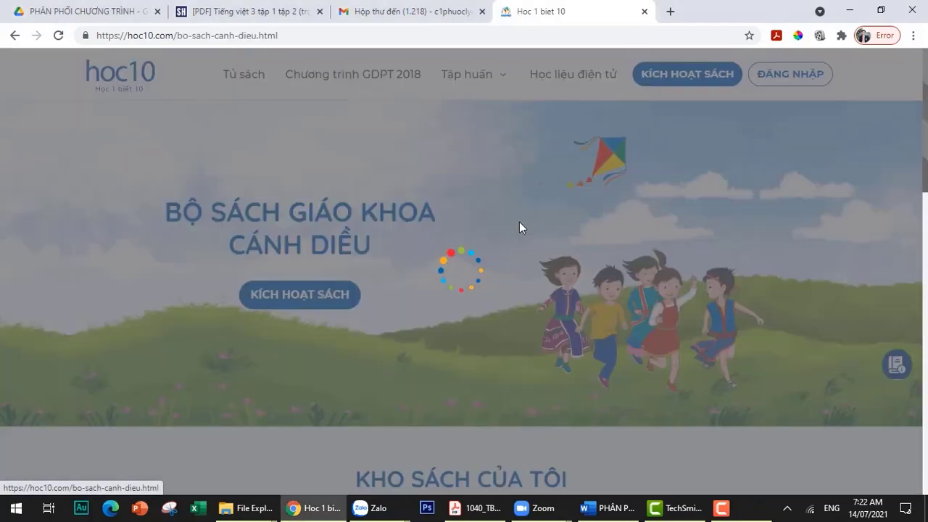
scroll(532, 213, down, 8)
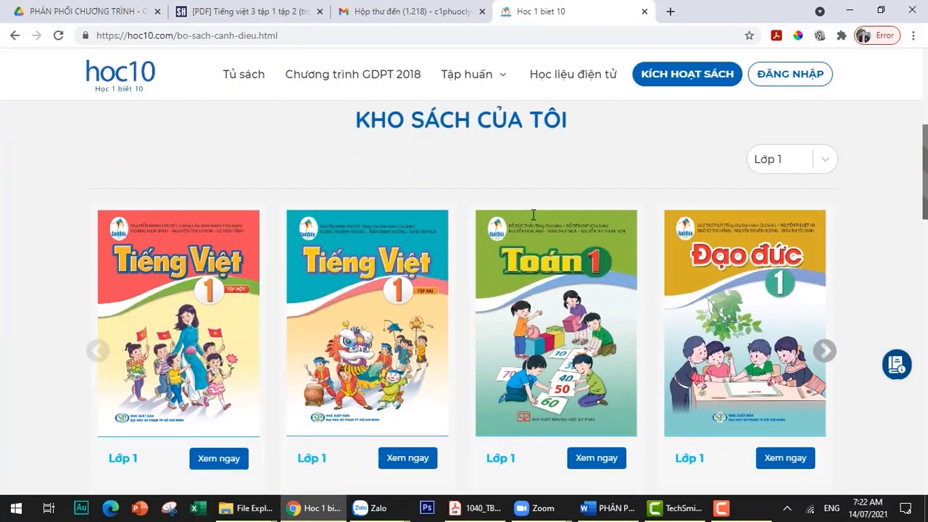
scroll(532, 215, down, 5)
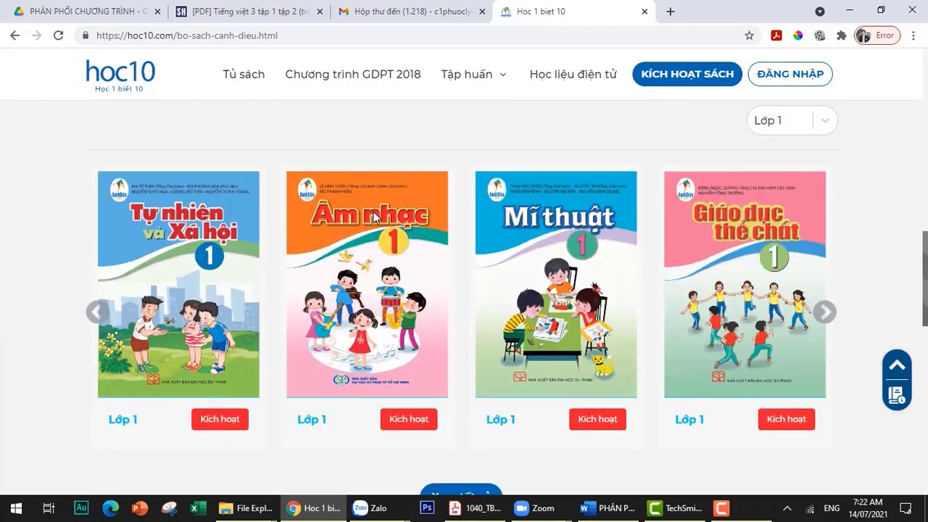
scroll(490, 219, down, 7)
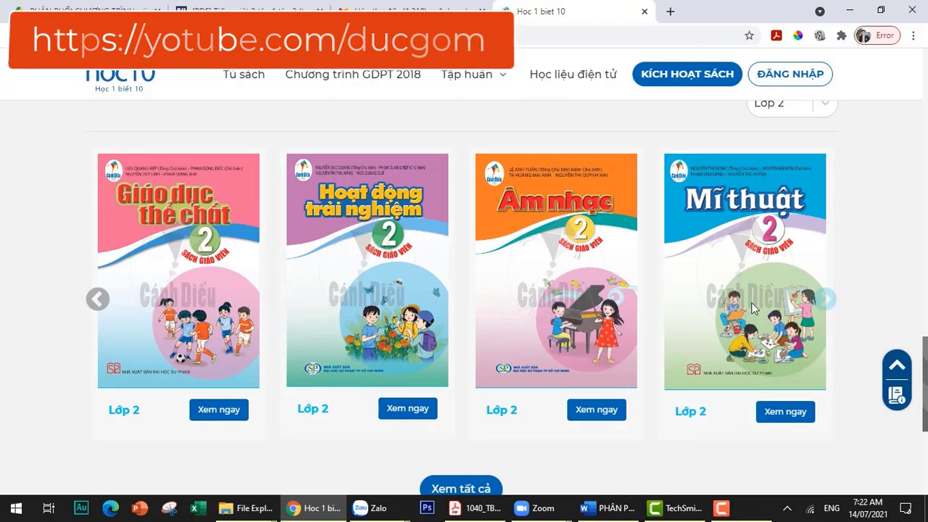
Step: Open the teacher's book Tiếng Việt 2, Tập một, from the start of the Lớp 2 book carousel
click(91, 303)
click(92, 304)
click(93, 305)
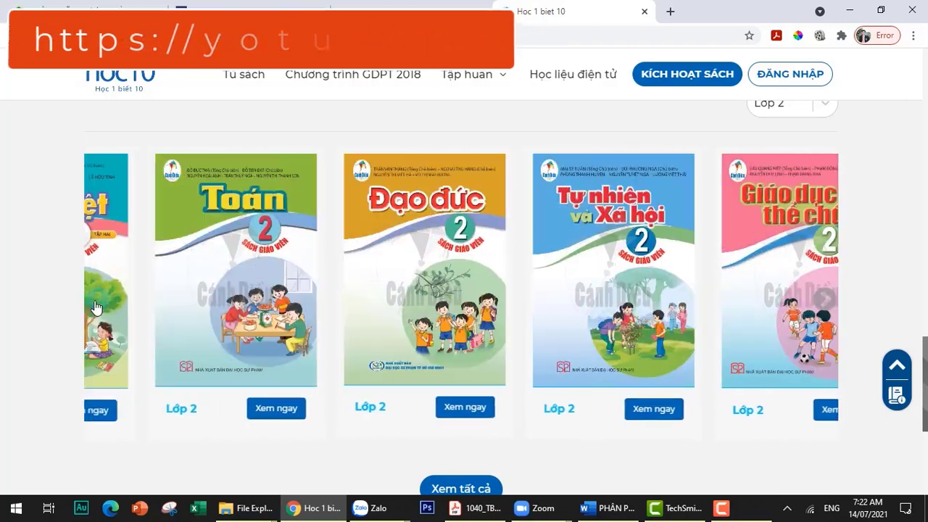
click(95, 306)
click(95, 308)
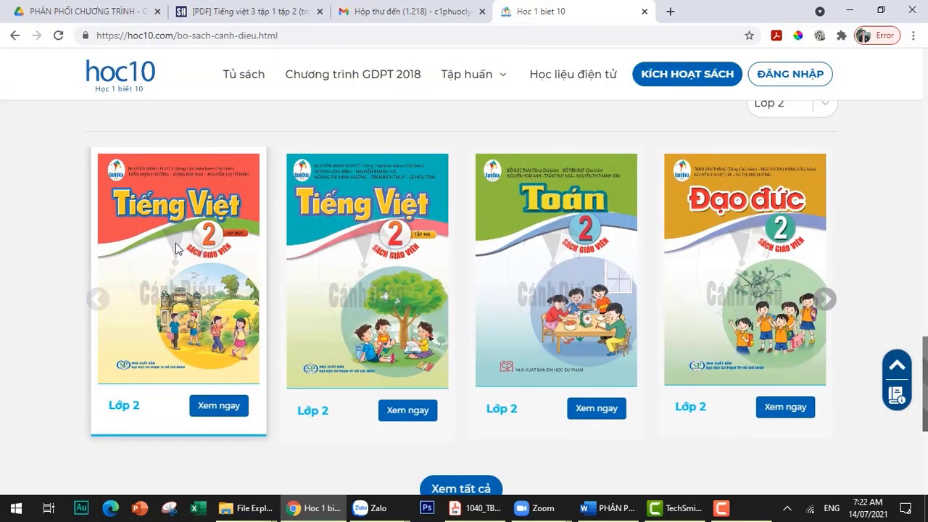
click(217, 407)
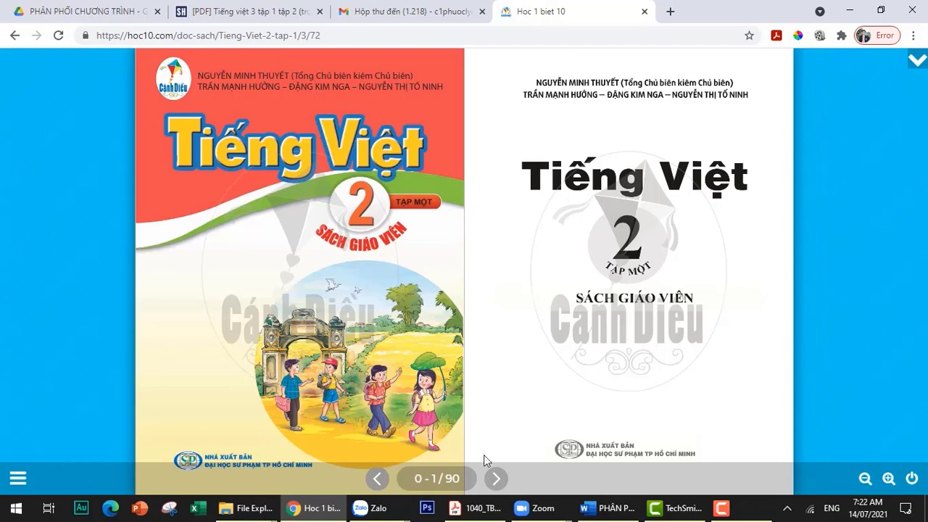
Step: Go to pages 48–49 of the Tiếng Việt 2 teacher's book
click(444, 484)
key(Return)
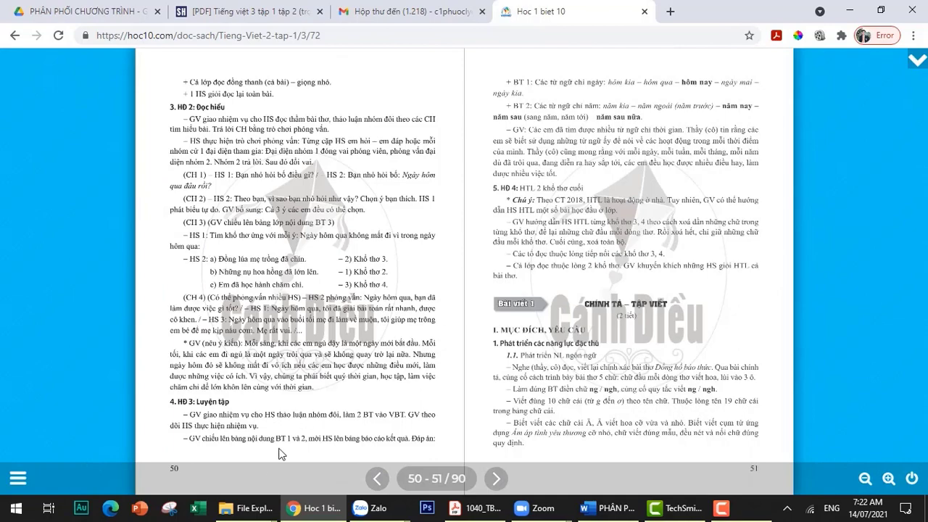
click(377, 479)
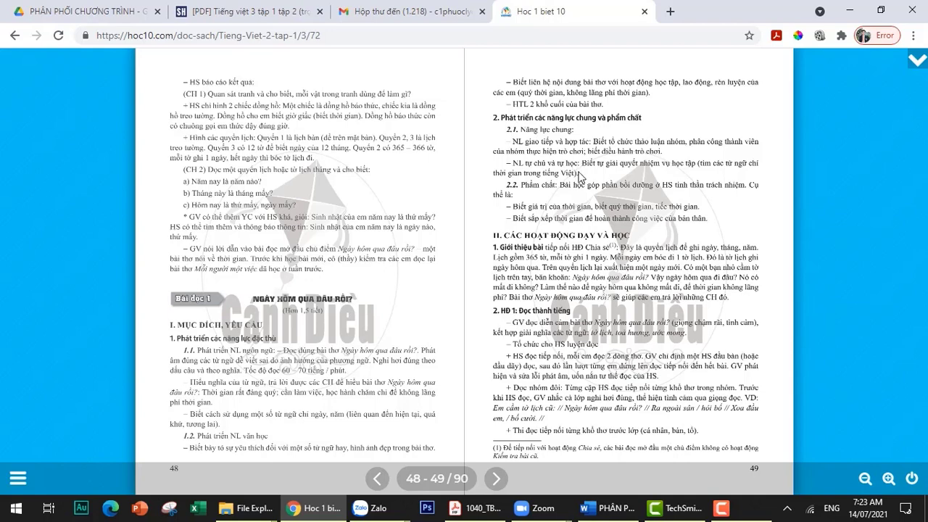
Step: Save the image of page 49 to the Desktop as Tieng_Viet_2-1_SGV_22_6_2021_v1_Page49.jpg
right_click(581, 178)
click(519, 85)
right_click(602, 172)
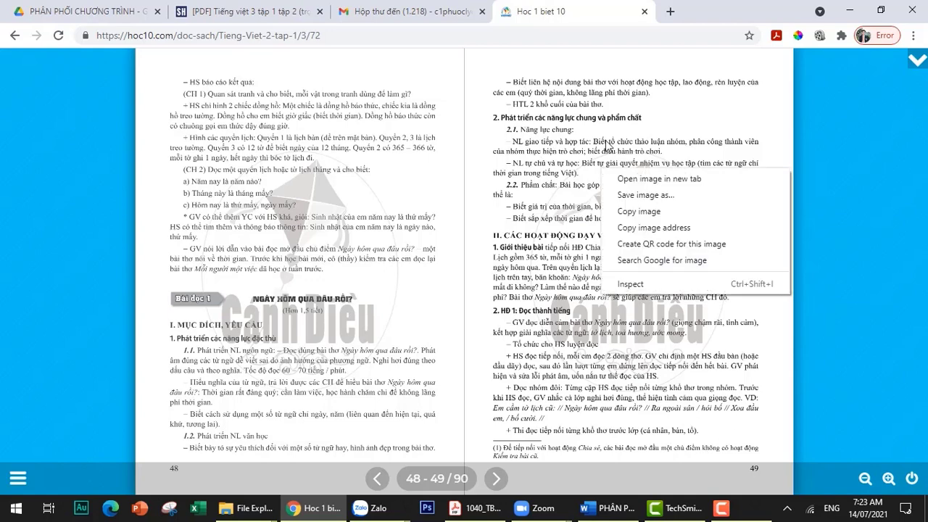
click(643, 198)
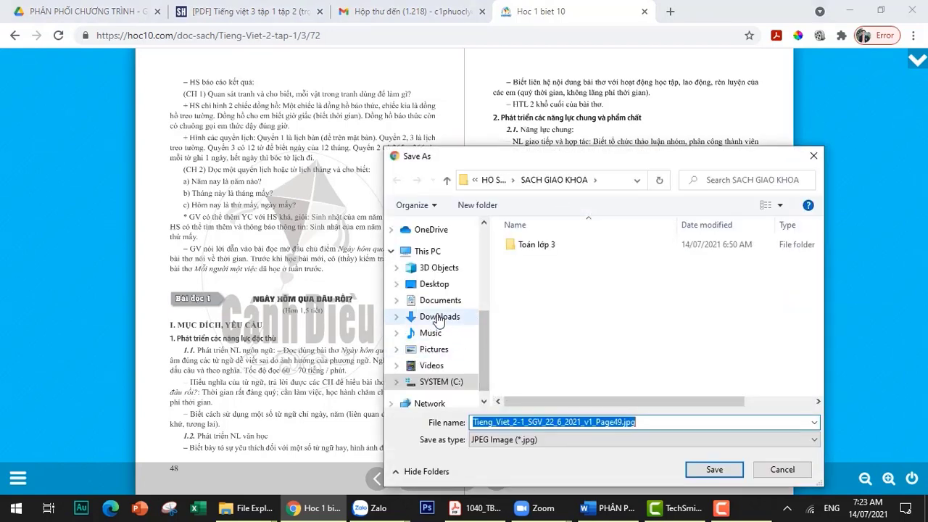
click(439, 287)
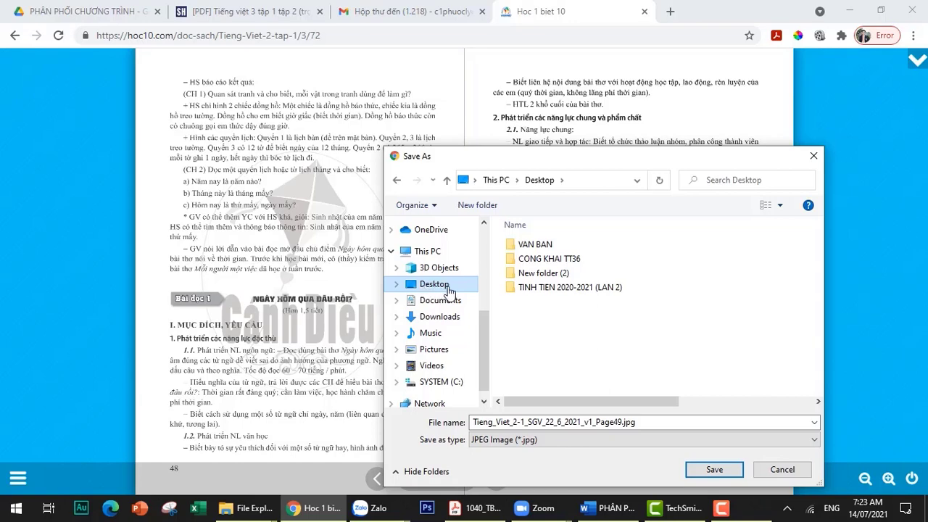
click(715, 469)
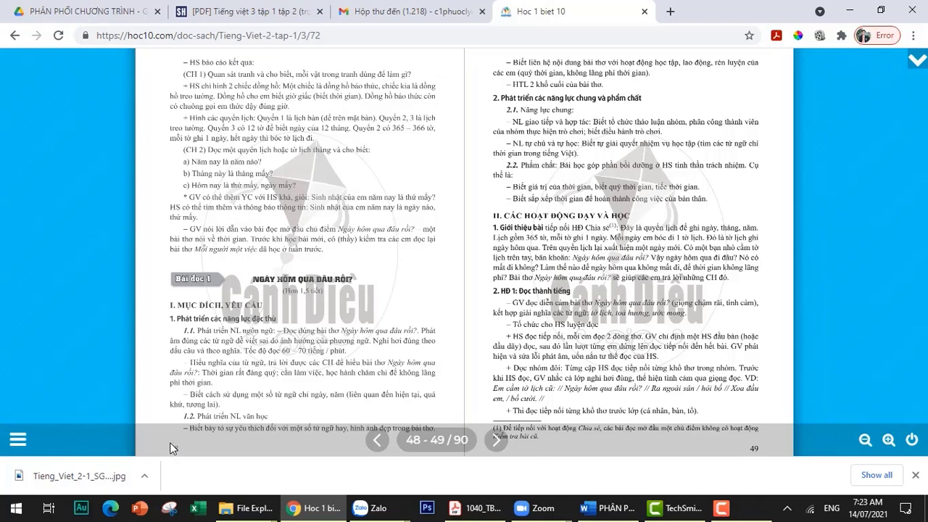
Step: Save the image of page 48 to the Desktop as Tieng_Viet_2-1_SGV_22_6_2021_v1_Page48.jpg and turn to pages 50–51
right_click(306, 203)
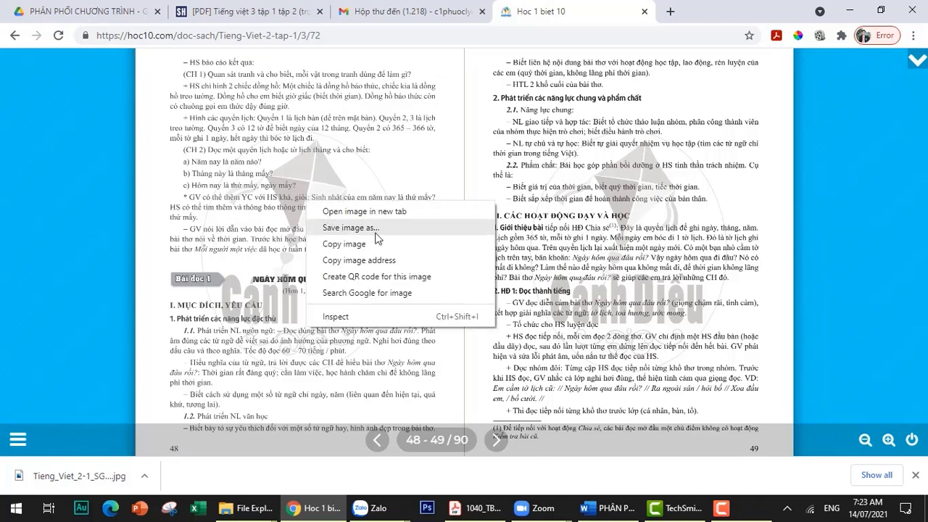
click(375, 233)
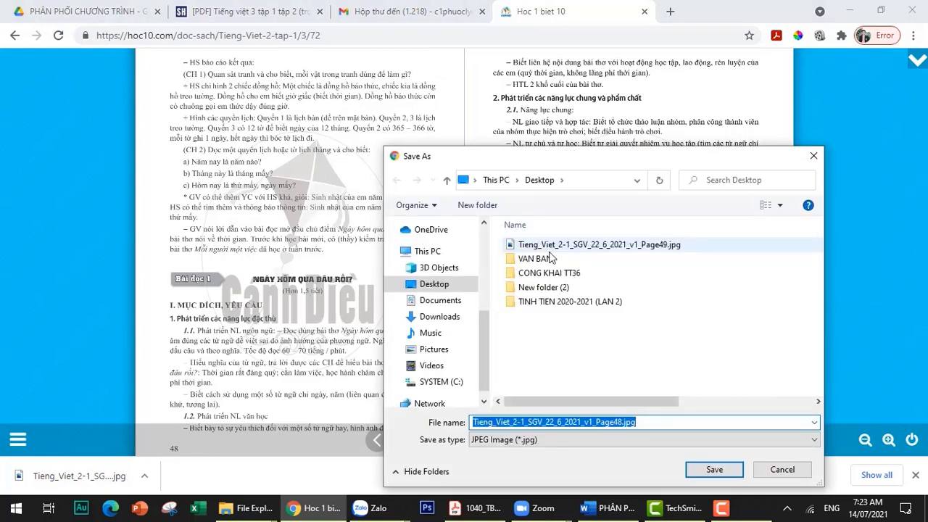
click(714, 471)
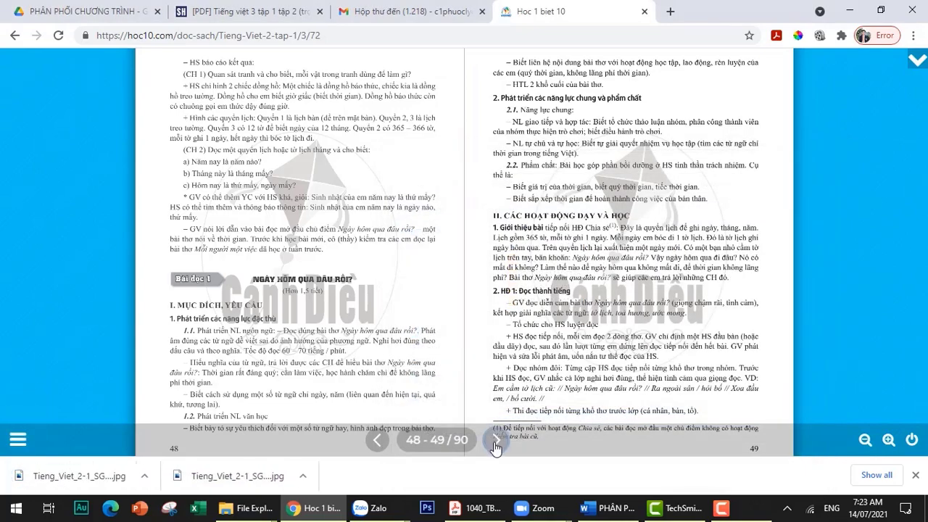
click(497, 440)
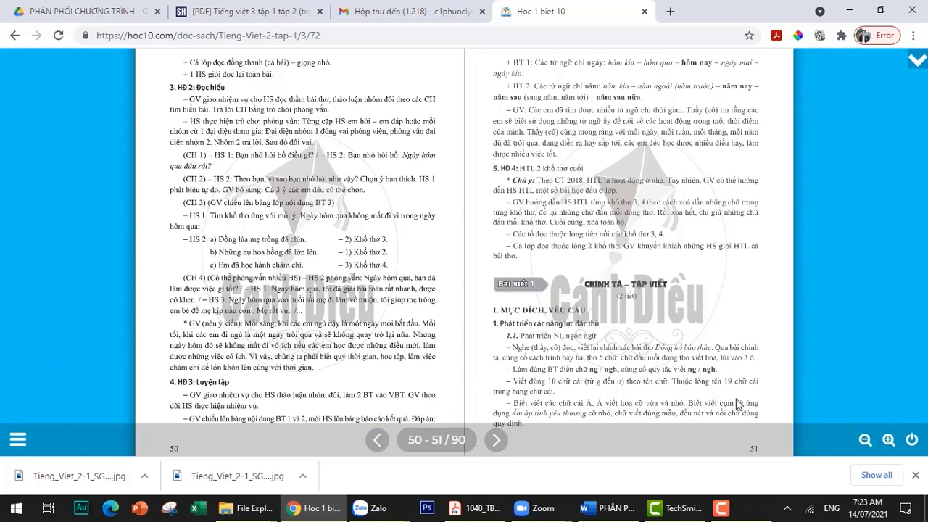
click(915, 475)
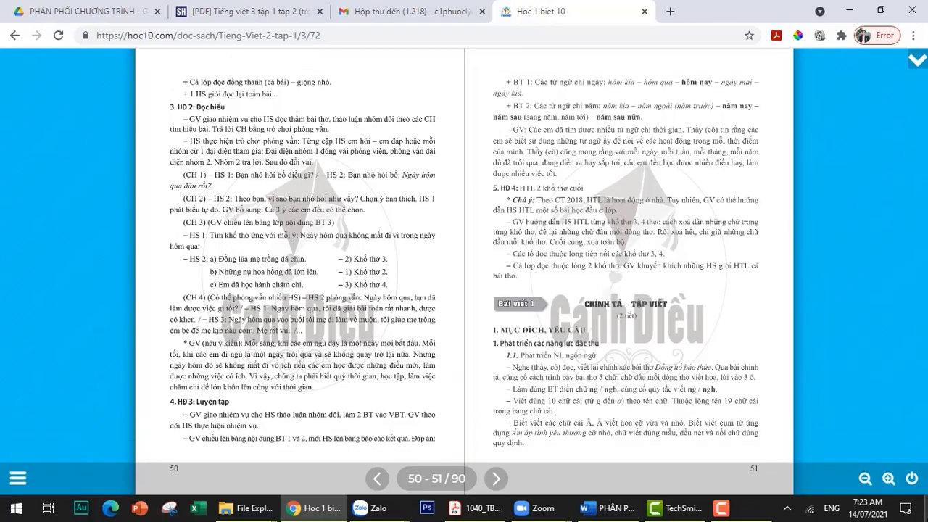
Step: Show the desktop and arrange the two saved page images side by side in page order, apart from the other icons
key(super+d)
drag(301, 377, 507, 109)
click(495, 207)
drag(485, 158, 536, 102)
click(491, 130)
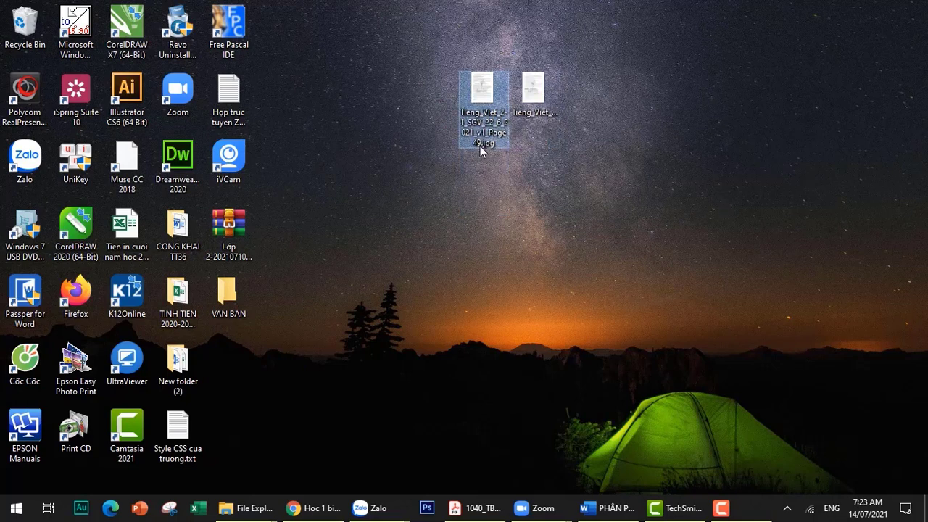
click(532, 96)
drag(533, 102, 432, 109)
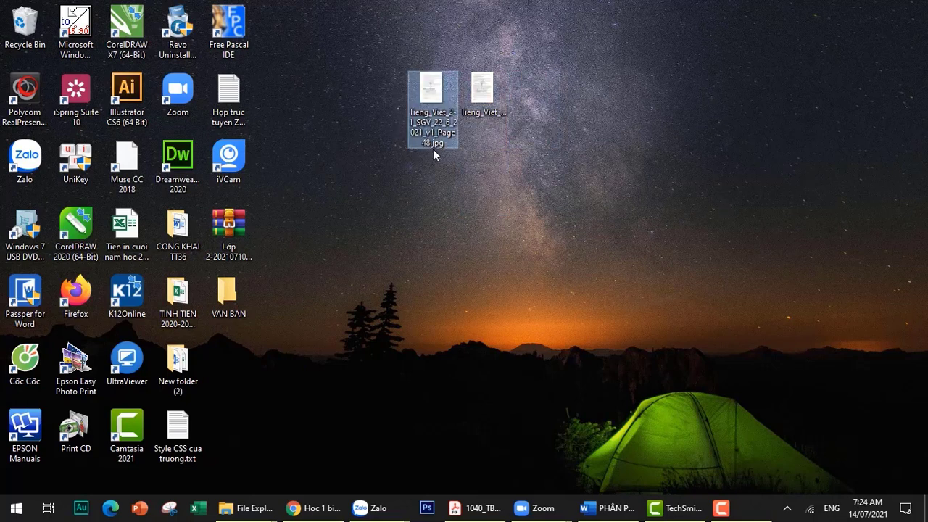
click(479, 138)
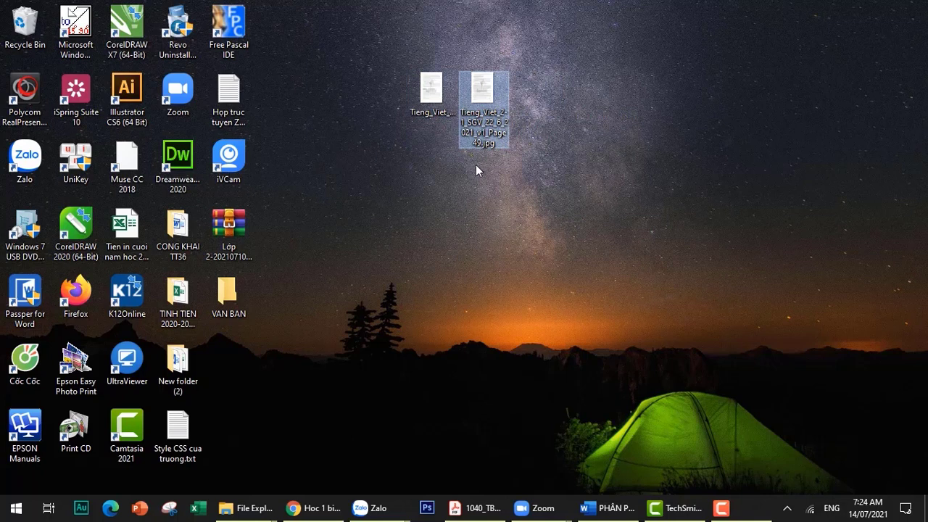
click(539, 209)
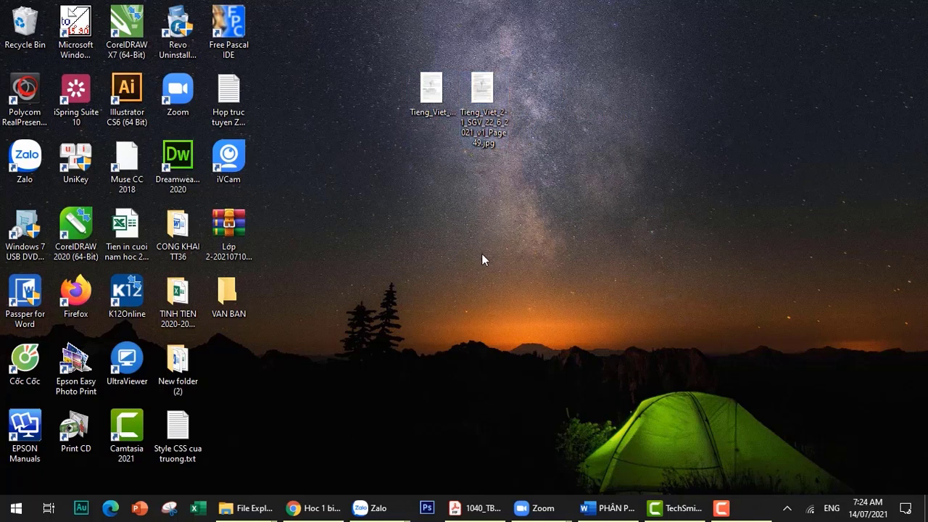
Step: Send both the page 48 and page 49 images to ABBYY FineReader 15 for conversion to a Microsoft Word document
drag(364, 59, 607, 218)
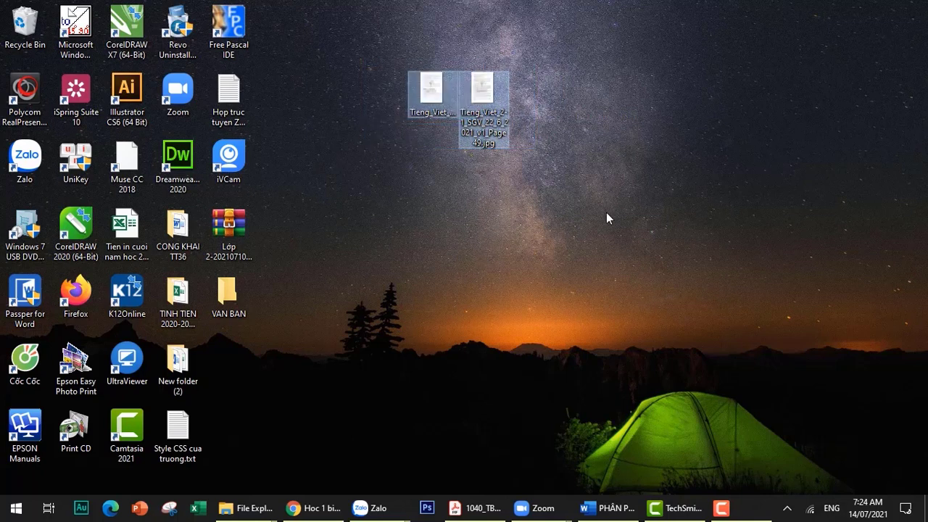
click(607, 213)
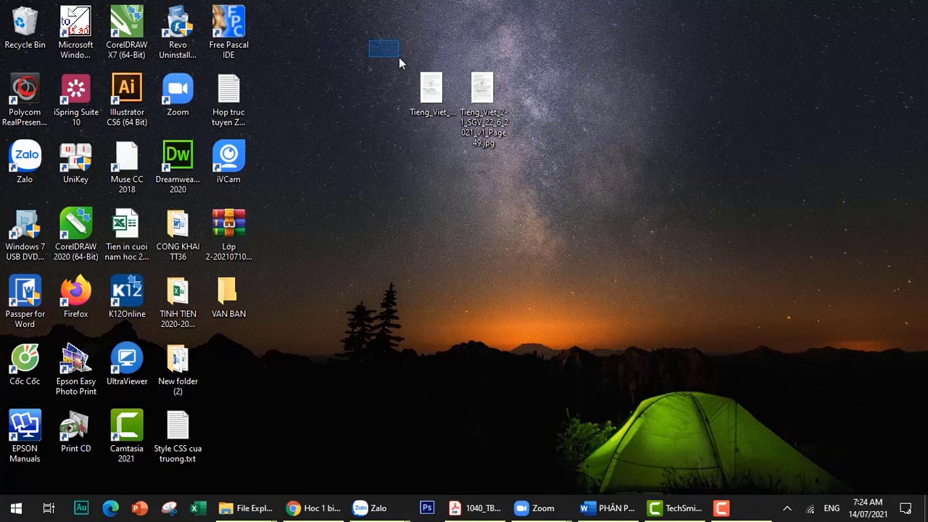
drag(399, 57, 568, 171)
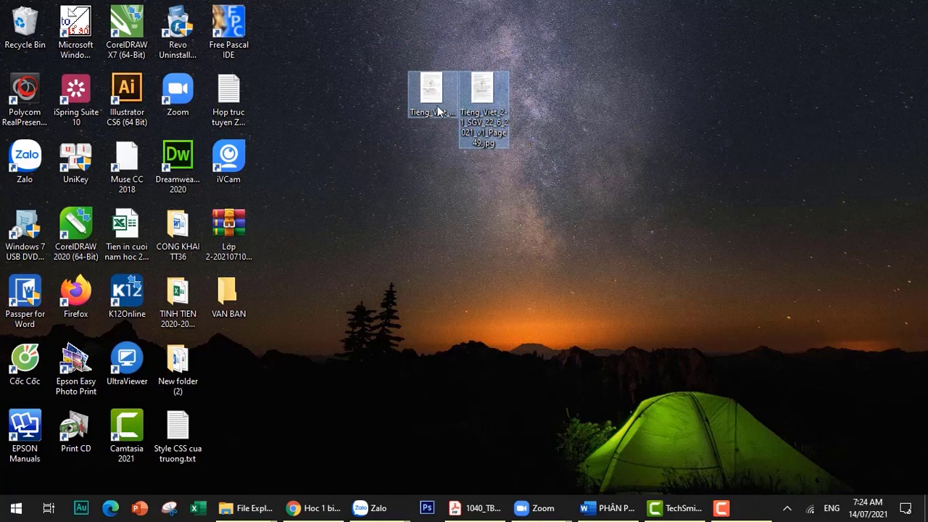
drag(363, 45, 521, 158)
right_click(493, 99)
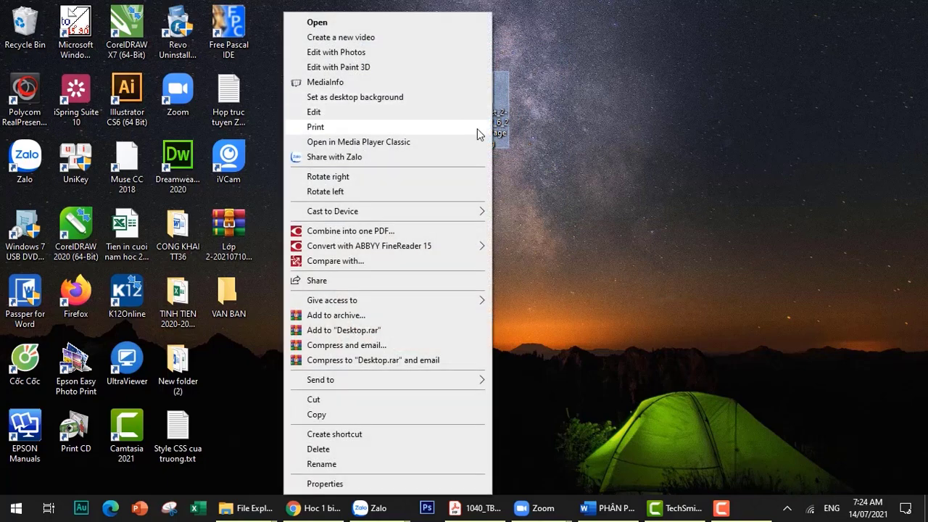
mouse_move(332, 251)
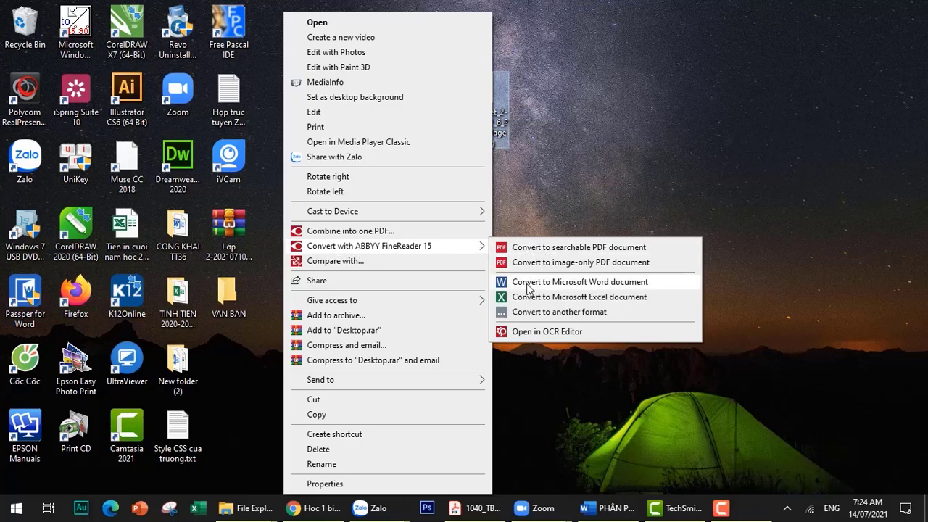
click(617, 289)
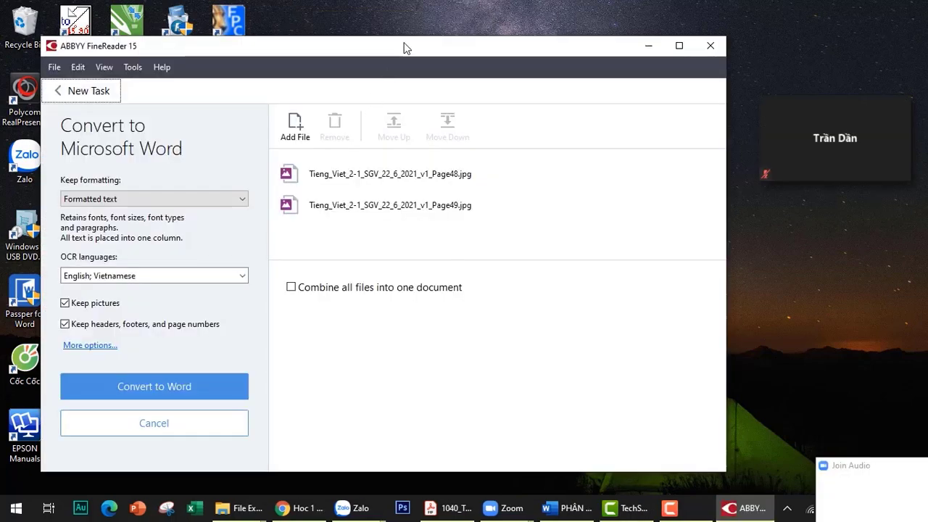
Step: Start converting both page images to Word and choose the Desktop as the output location
drag(404, 46, 415, 41)
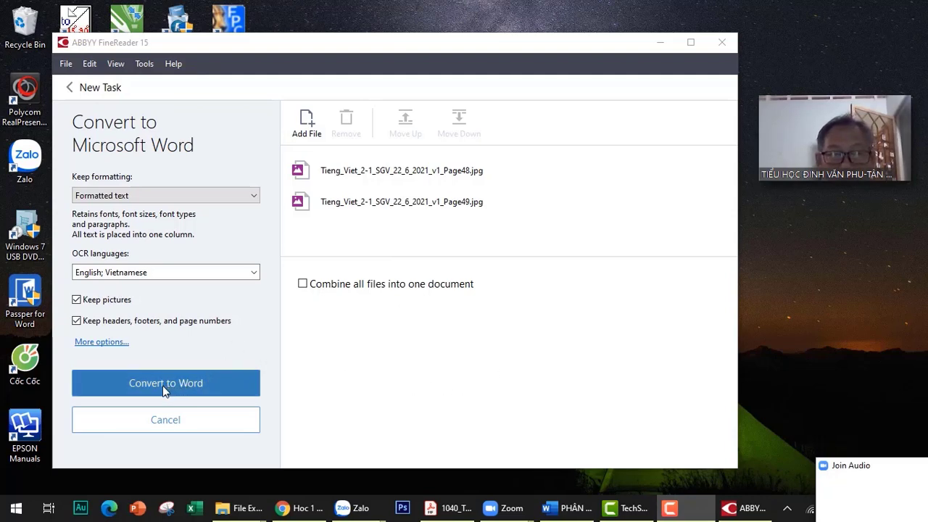
click(183, 385)
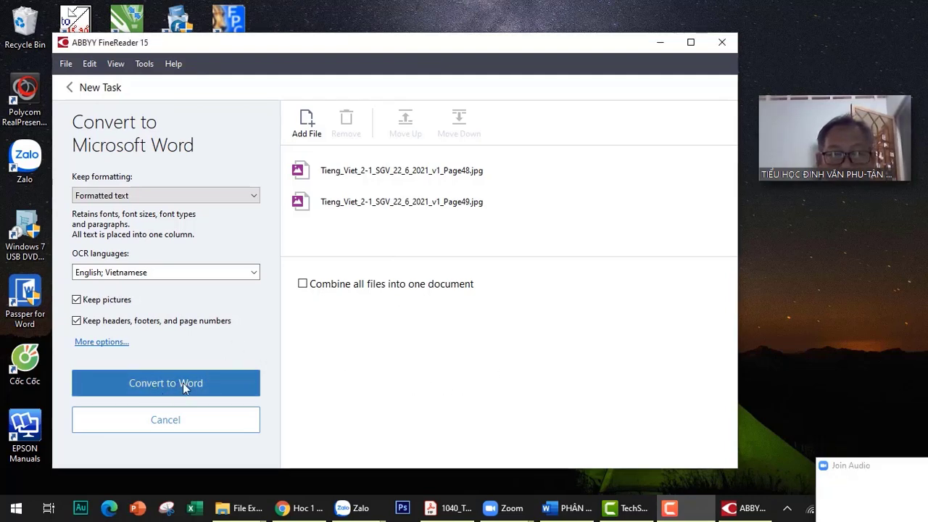
click(183, 383)
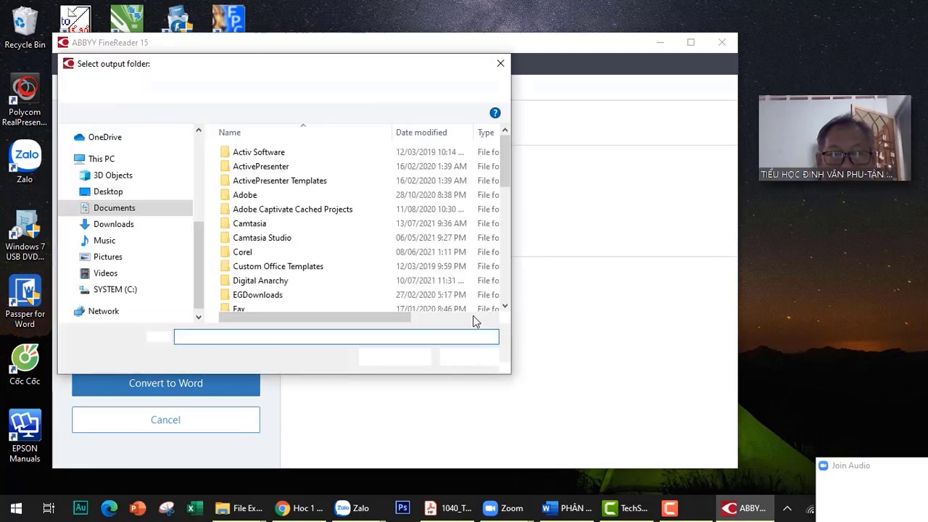
drag(280, 65, 459, 83)
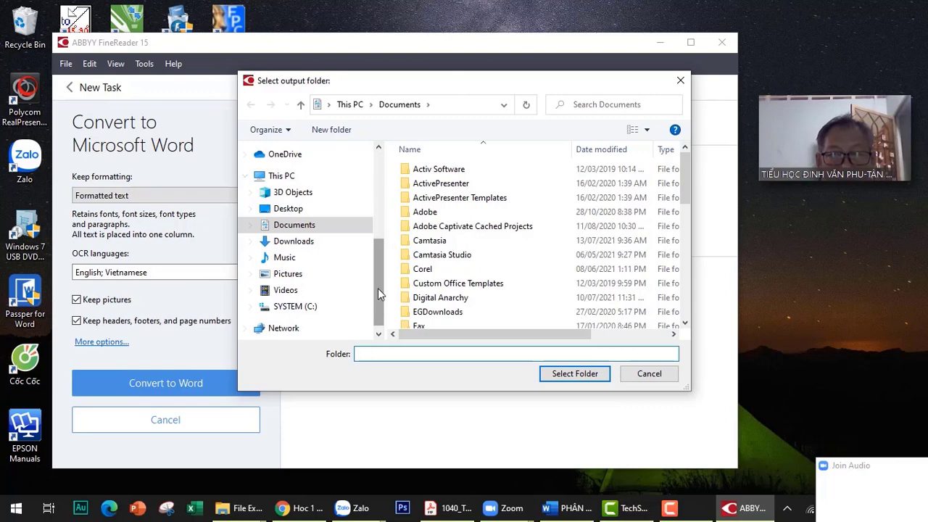
mouse_move(378, 288)
mouse_down()
mouse_move(383, 275)
mouse_move(385, 297)
mouse_up()
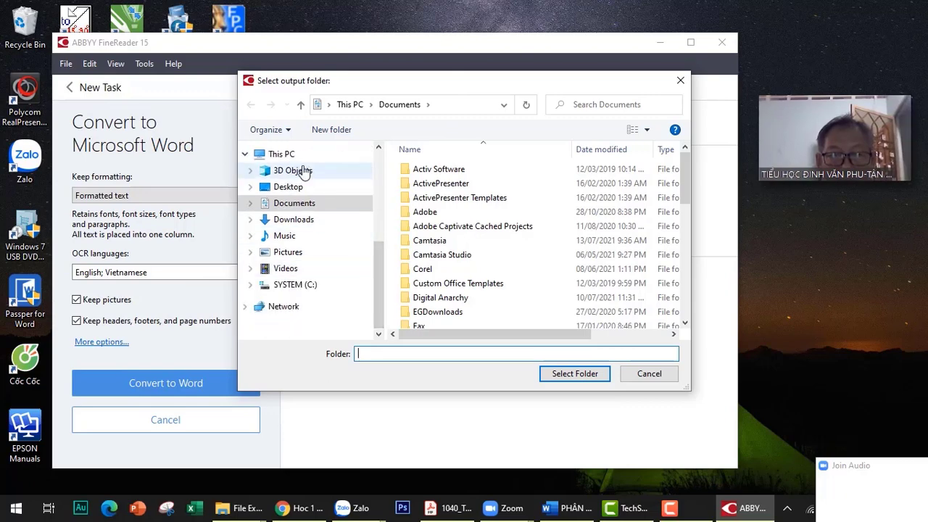
click(865, 467)
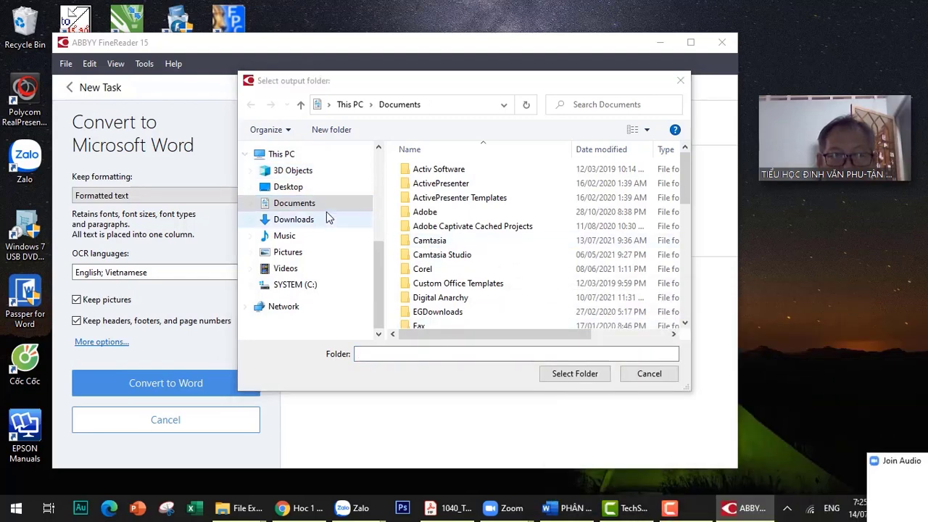
click(288, 190)
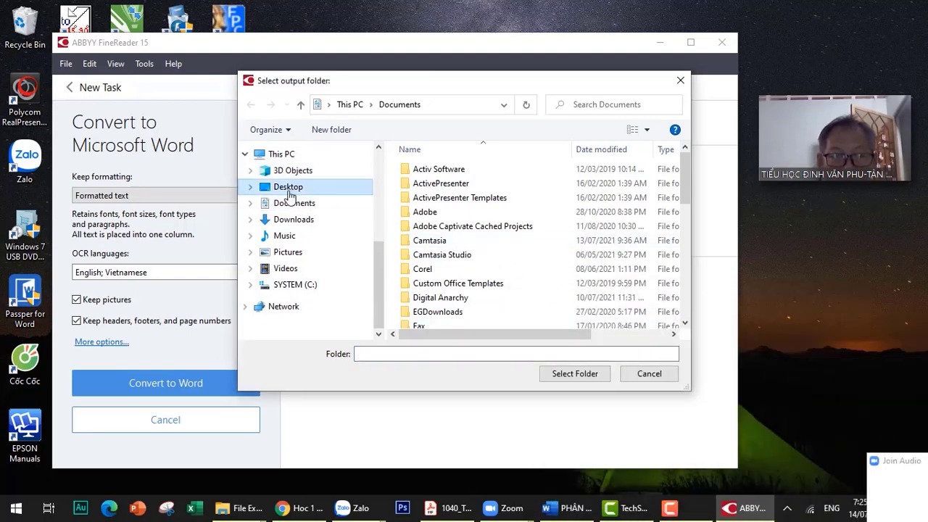
Step: Create a folder named SGV TV 2 on the Desktop and use it as the output folder for the conversion
click(332, 130)
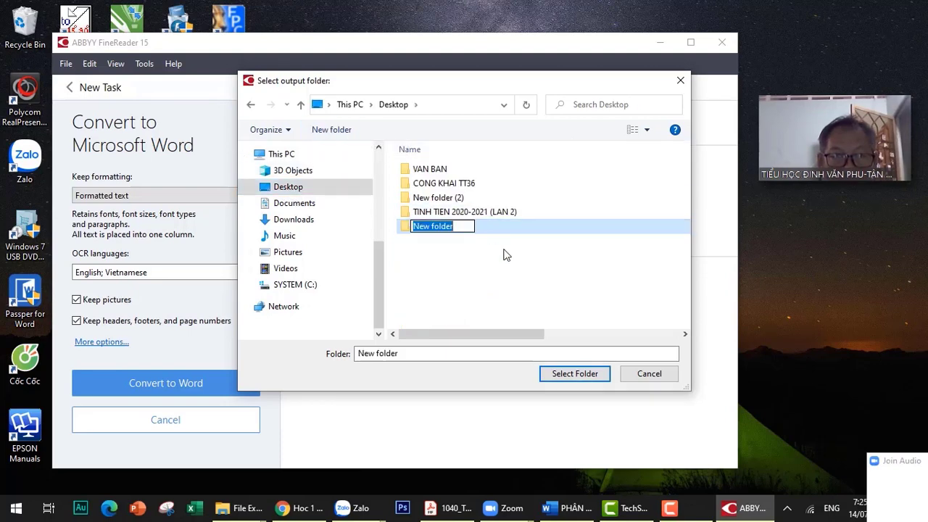
text(SGV)
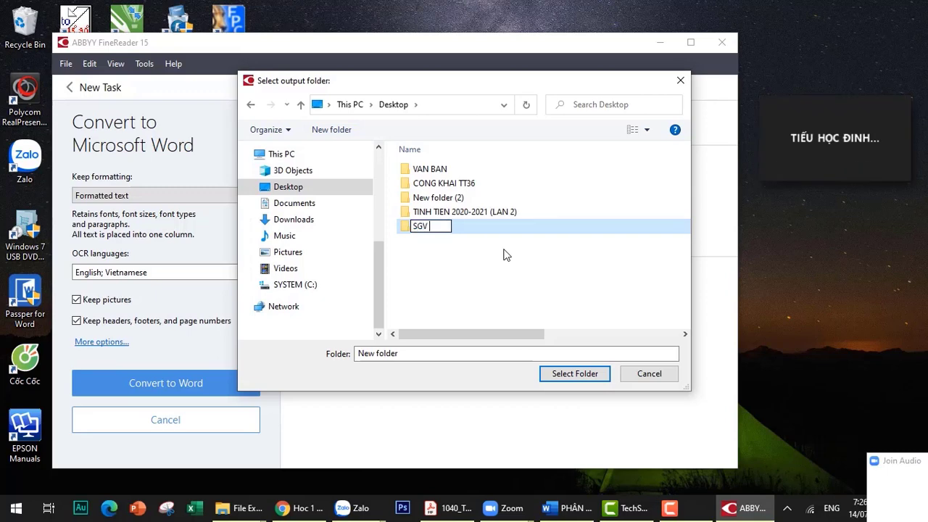
text( TV 2)
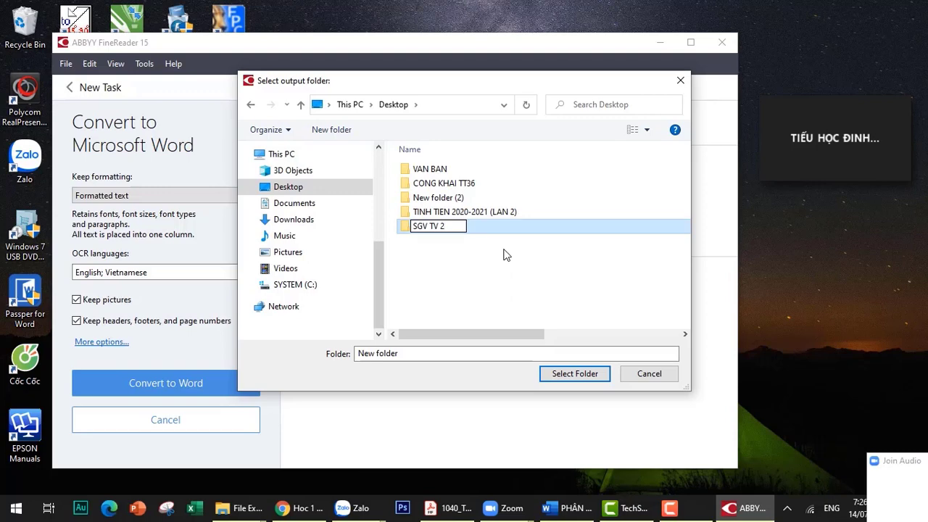
click(436, 250)
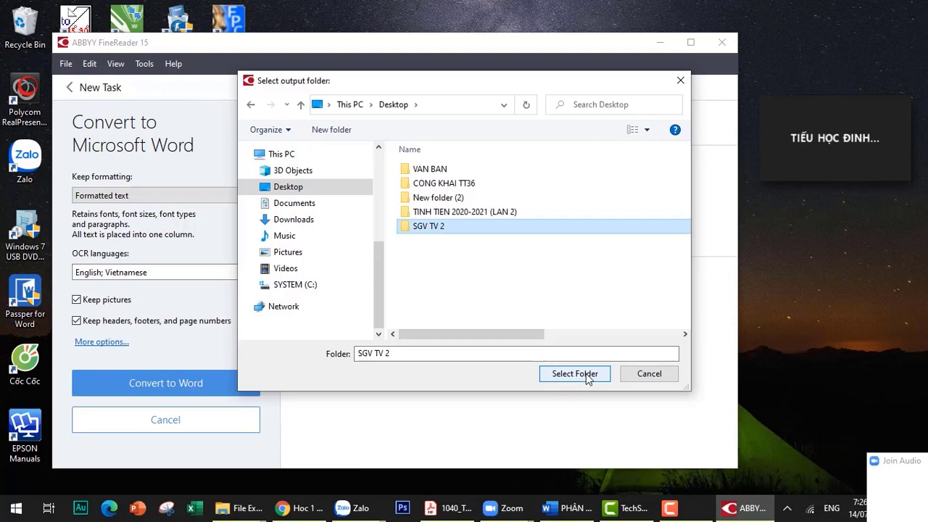
click(586, 374)
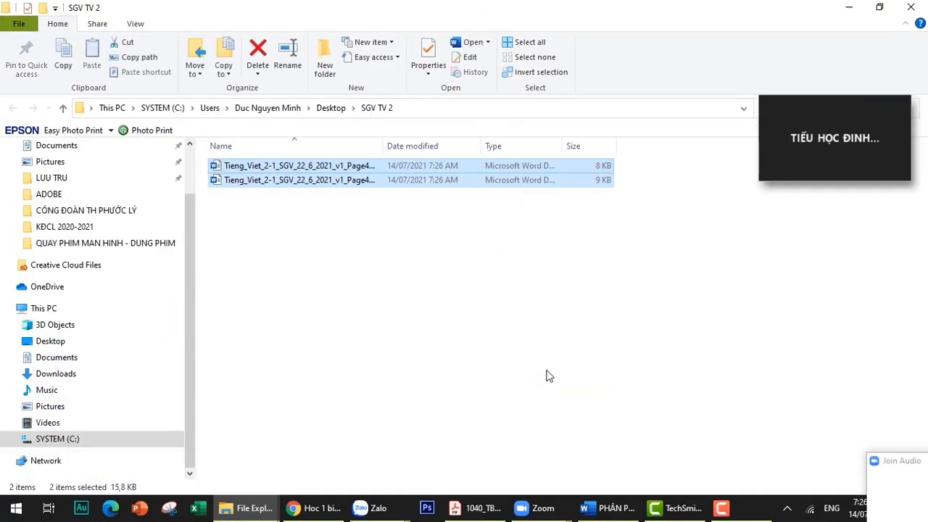
Step: Widen the Name column of the SGV TV 2 folder to show the full file names of both converted documents
click(549, 376)
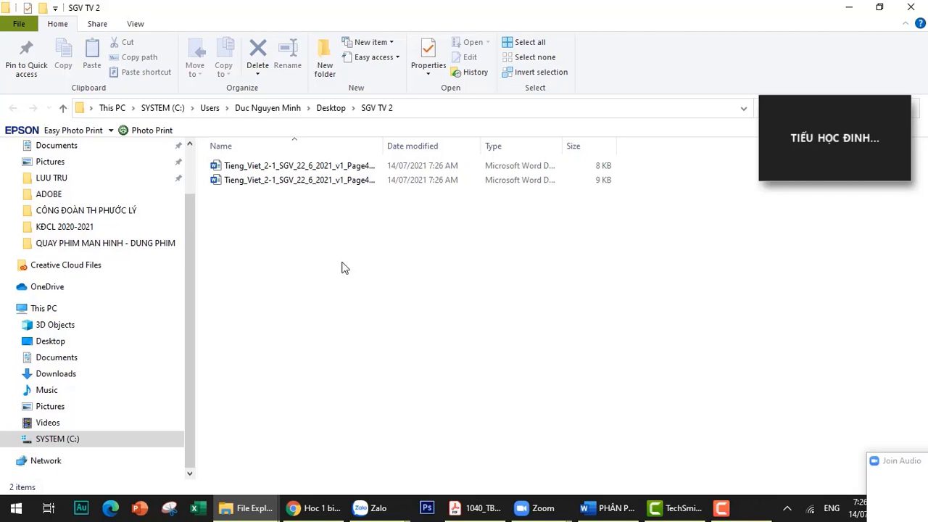
drag(383, 146, 486, 147)
click(371, 167)
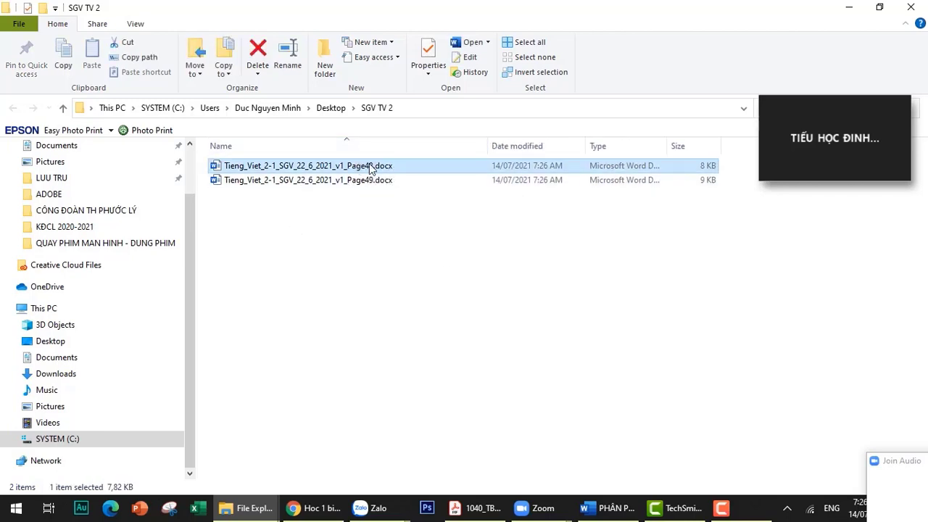
click(375, 181)
click(371, 229)
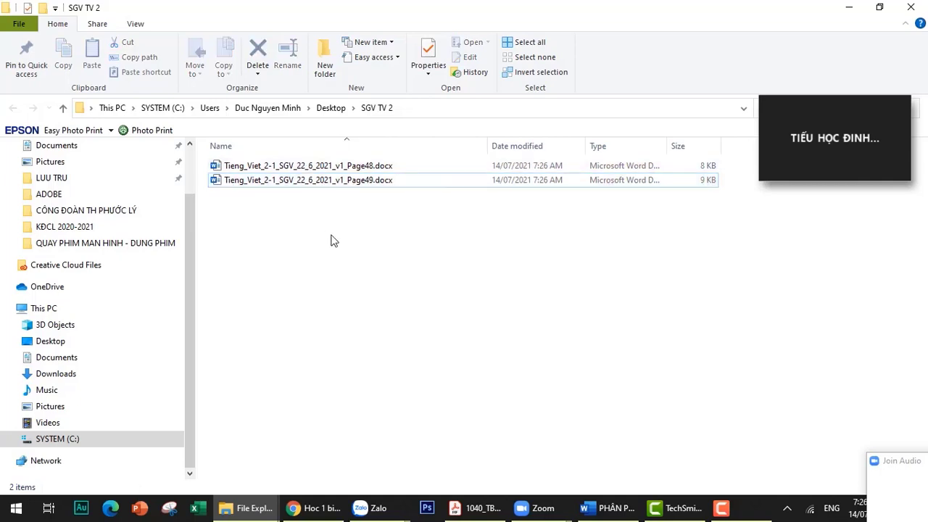
Step: Open Tieng_Viet_2-1_SGV_22_6_2021_v1_Page48.docx in Word and look through its converted text
click(324, 172)
key(alt+Tab)
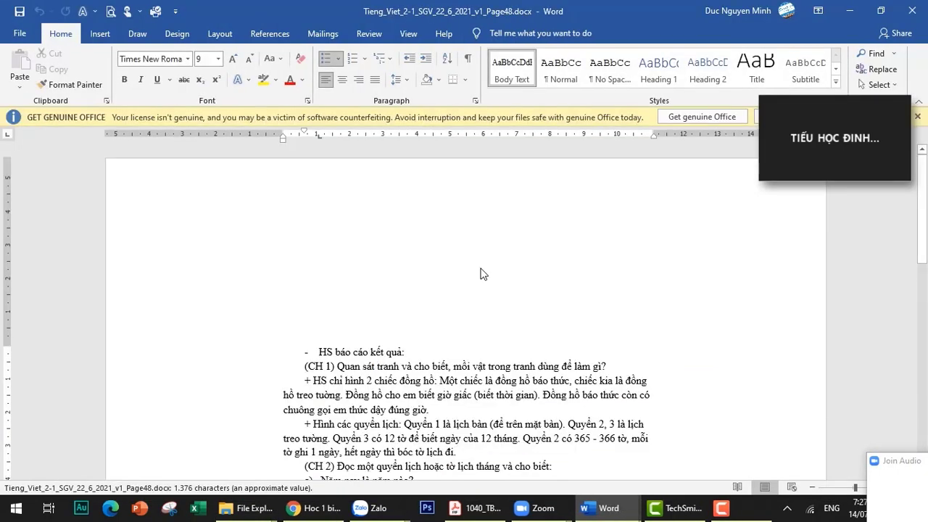
scroll(482, 268, down, 2)
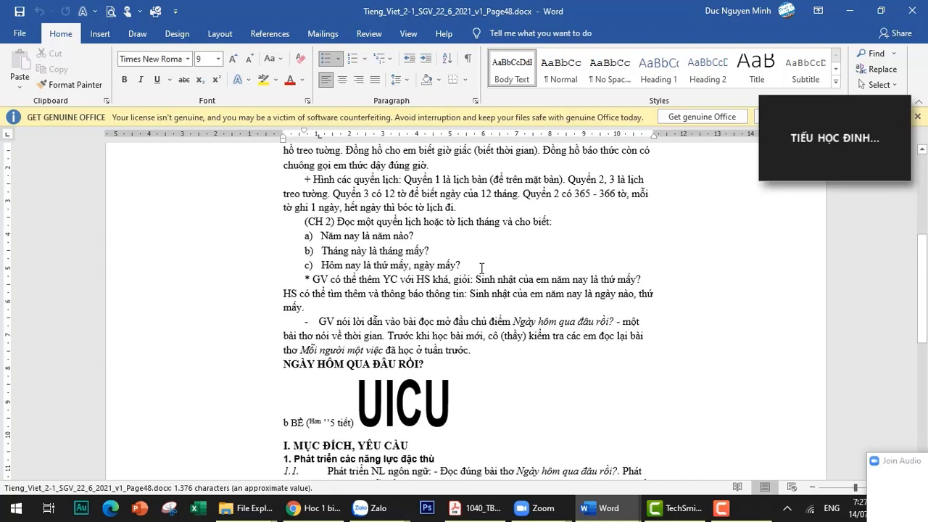
scroll(482, 268, down, 9)
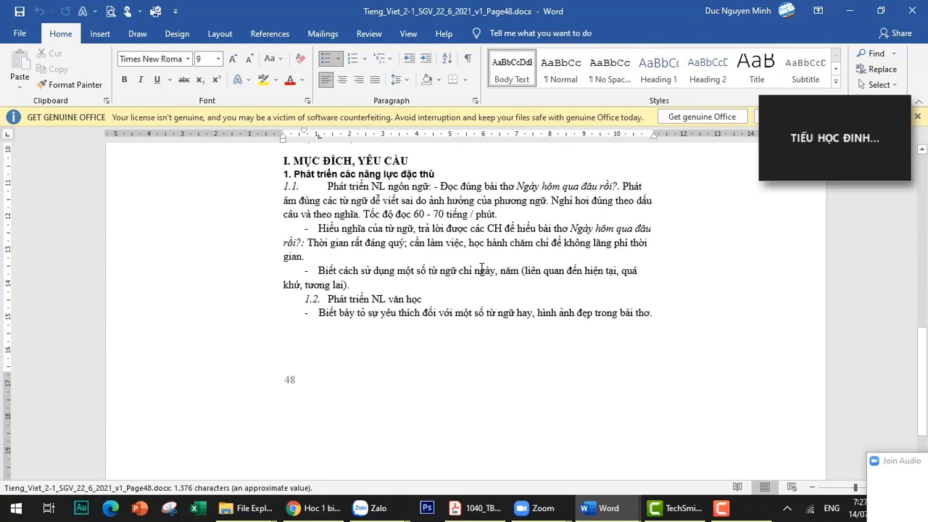
scroll(482, 268, up, 15)
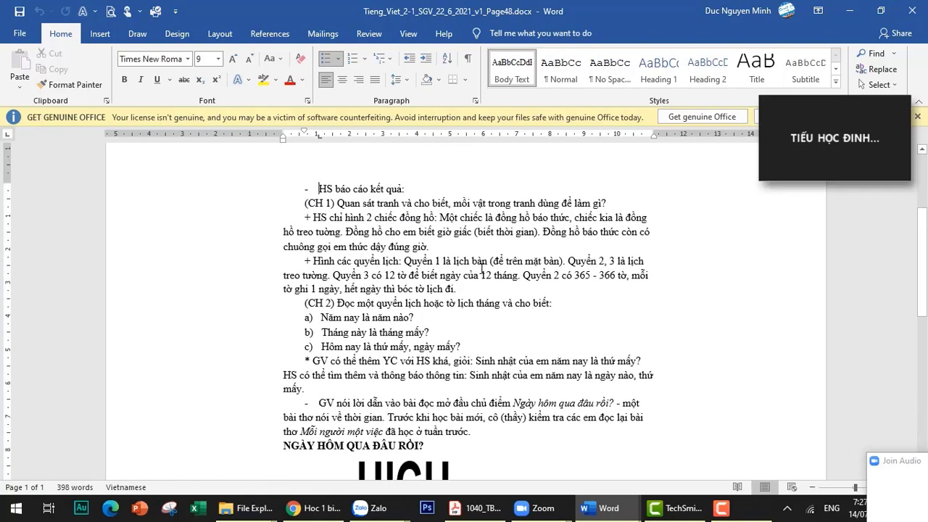
Step: Set the entire page 48 document to Times New Roman at size 14
key(ctrl+a)
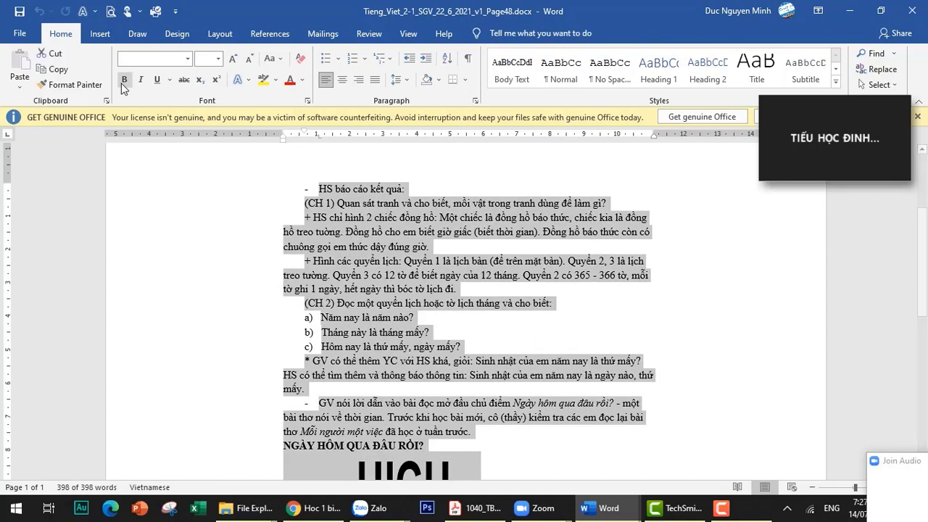
click(188, 59)
click(206, 141)
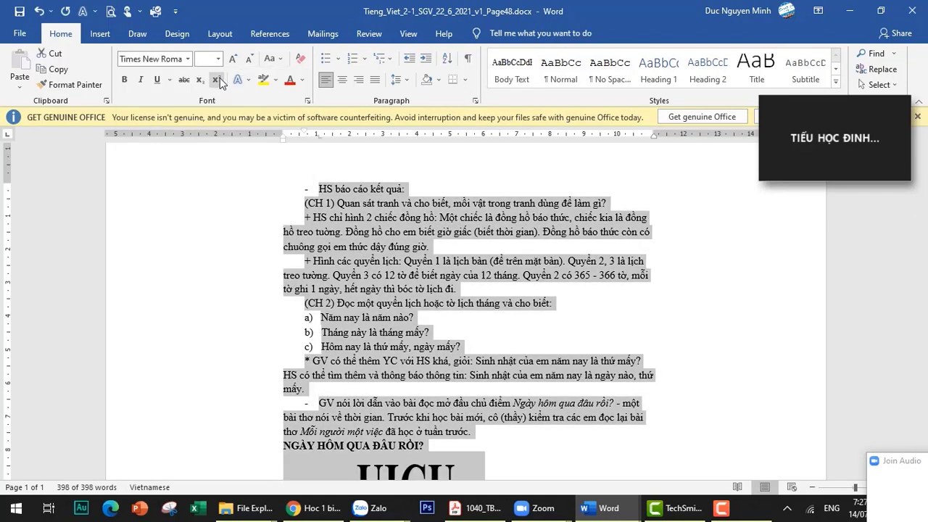
click(216, 61)
click(203, 139)
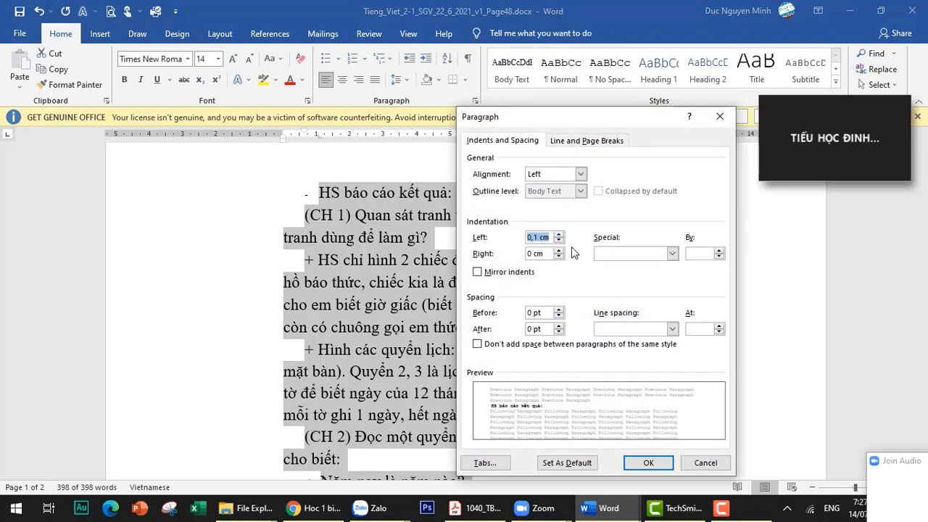
Step: Apply single line spacing and a 0 cm left indent to all paragraphs, and check the reformatted text
click(672, 328)
click(622, 338)
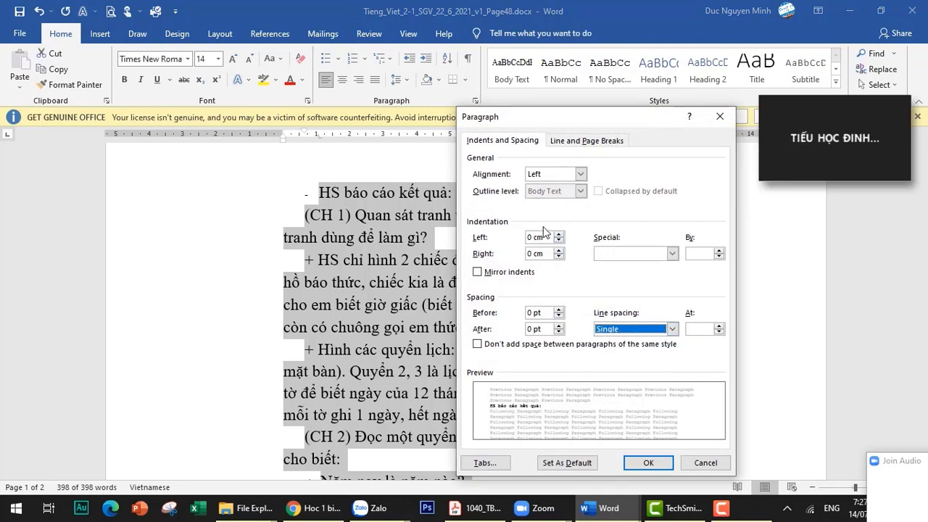
click(580, 142)
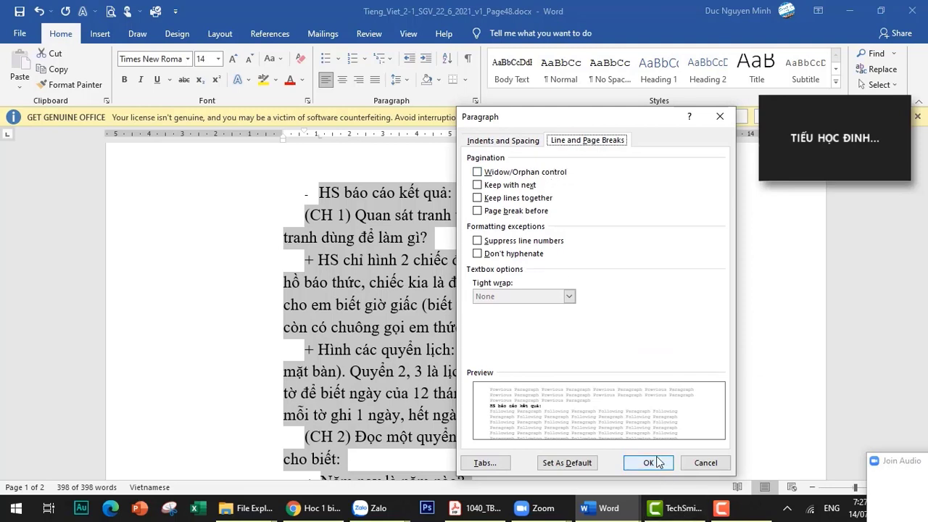
key(Return)
click(658, 332)
scroll(658, 332, down, 3)
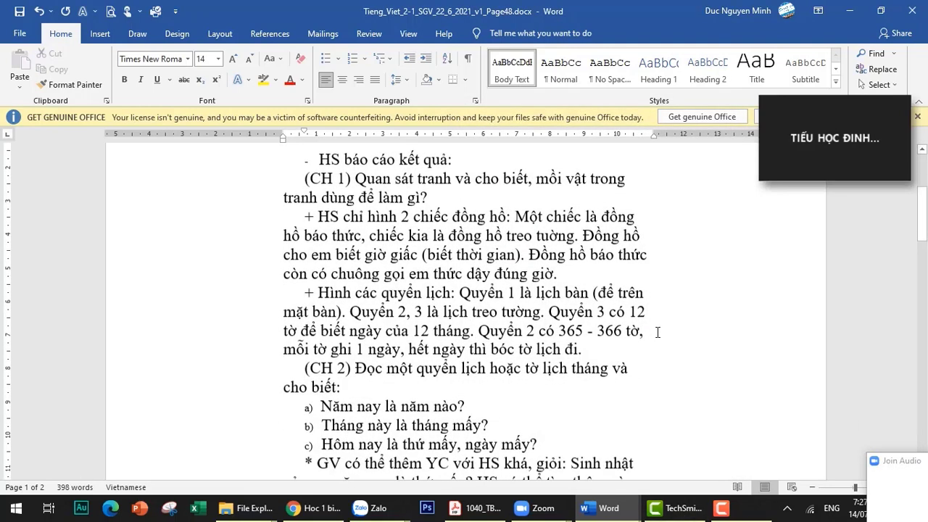
scroll(658, 332, down, 1)
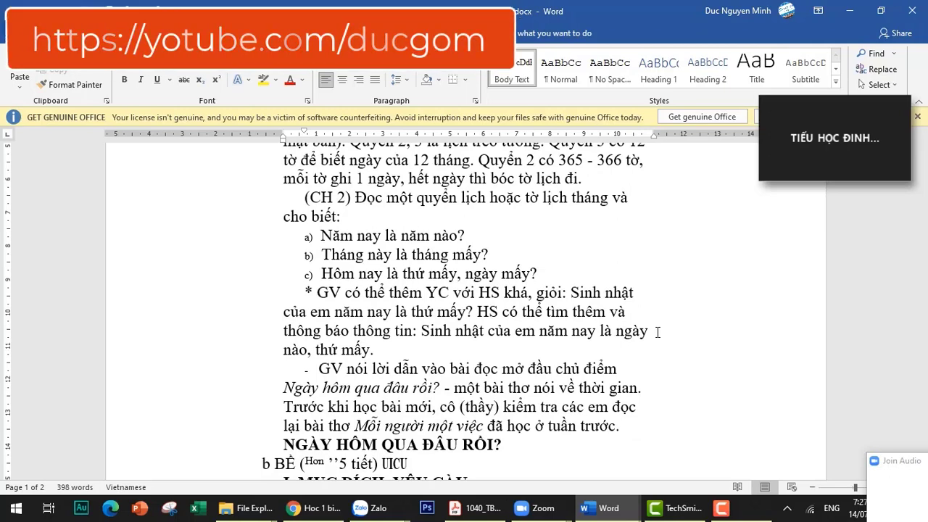
scroll(658, 332, down, 2)
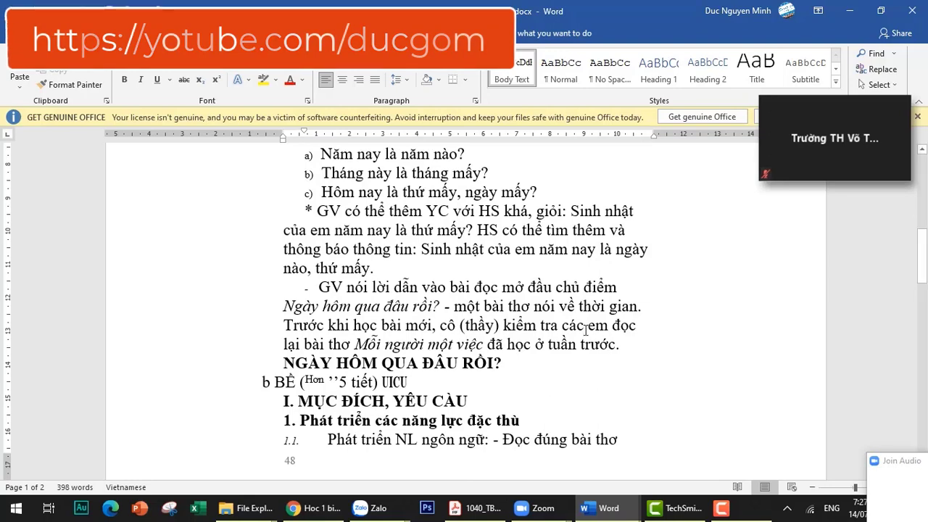
scroll(531, 329, up, 2)
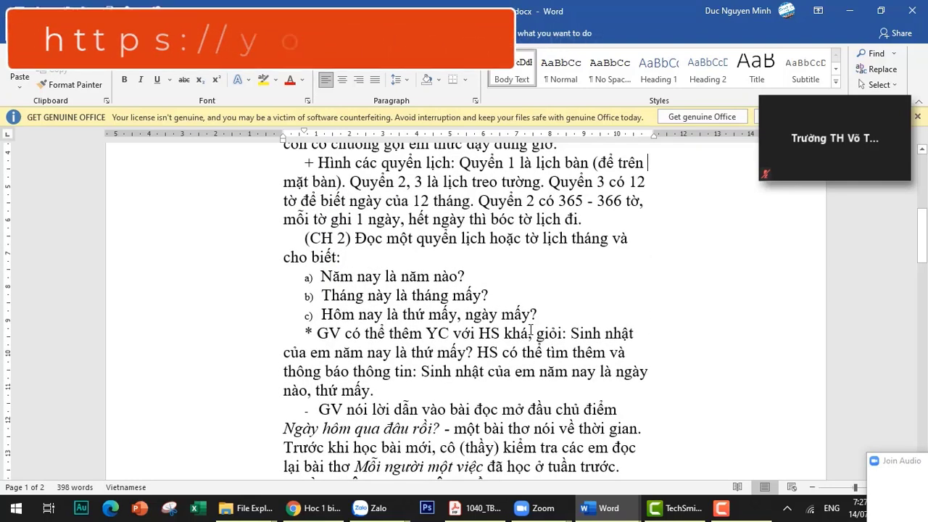